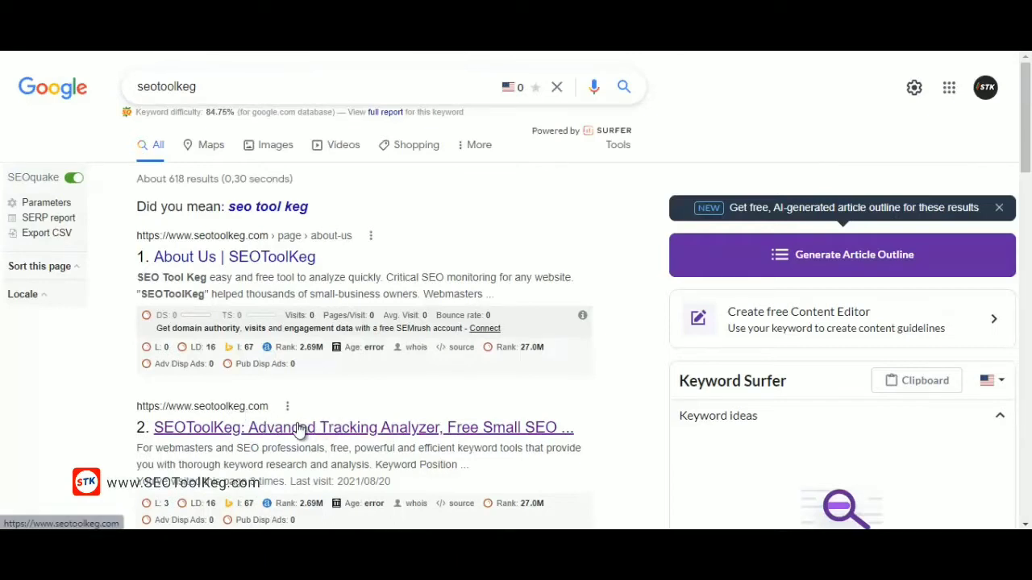
Open the SEOToolKeg home page from the search results and go to its Online Ping Website Tool.
click(360, 403)
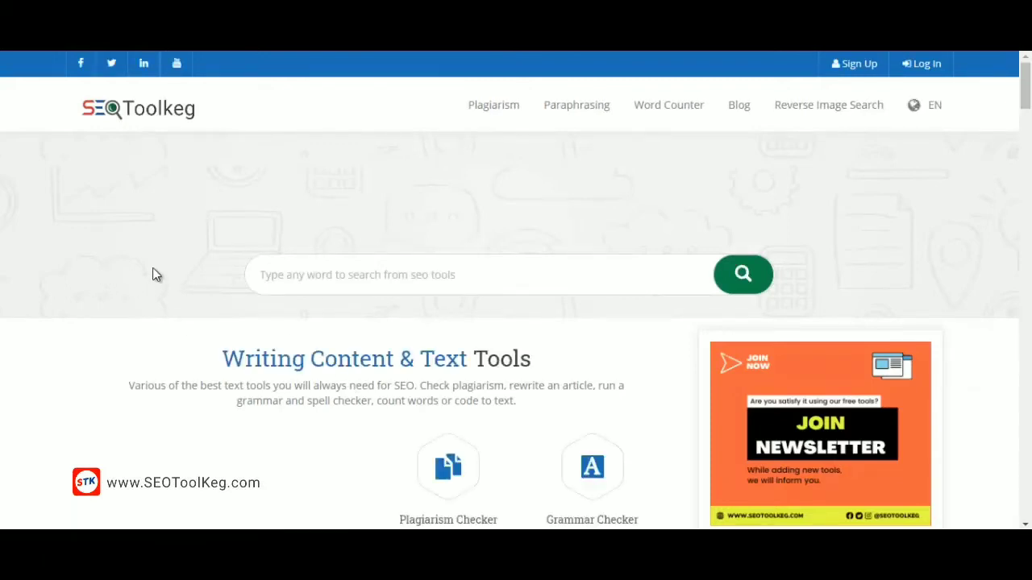
scroll(154, 274, down, 2)
scroll(97, 262, down, 3)
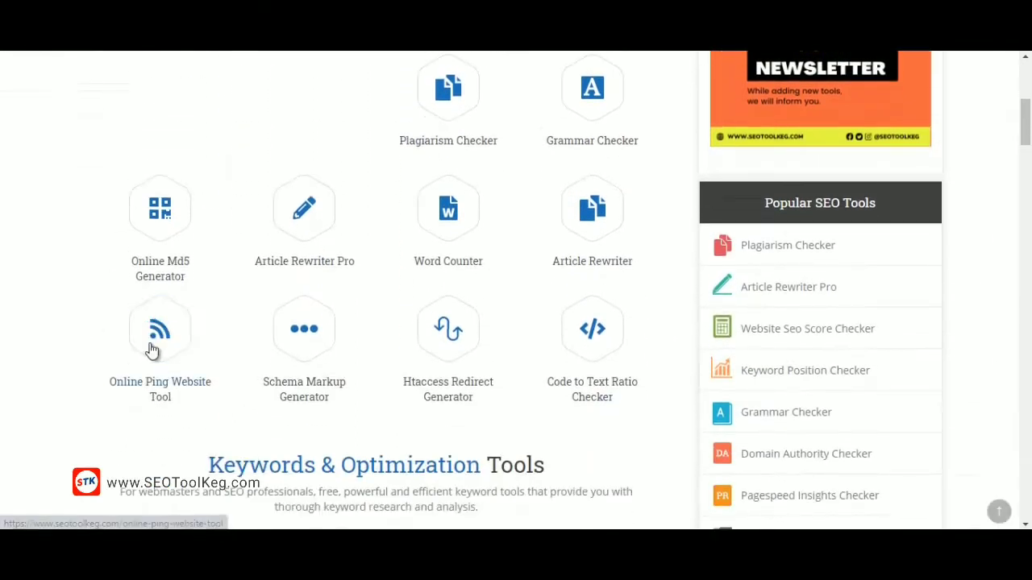
click(162, 350)
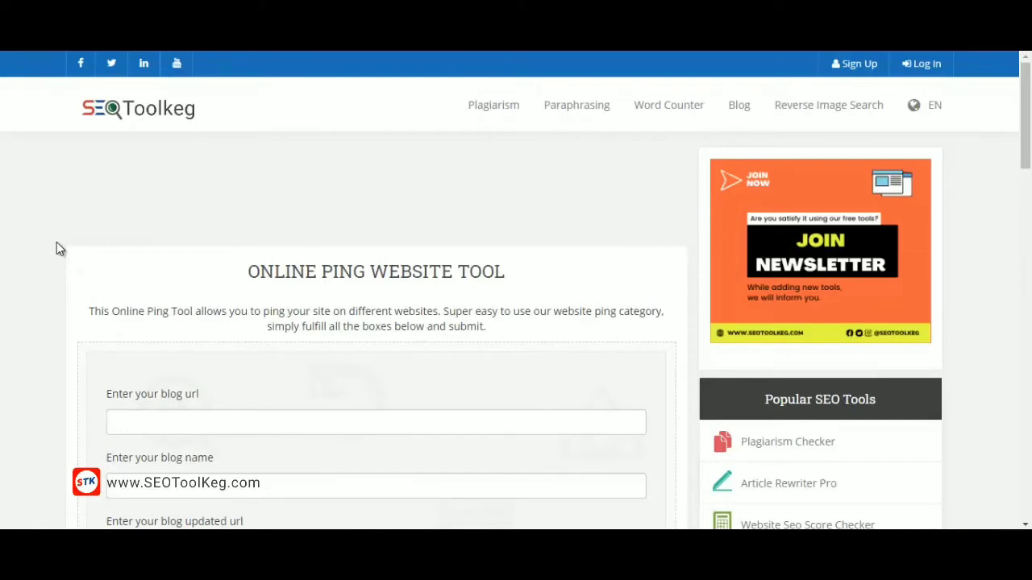
Copy the web address of the WPbloc article "Best Popup Banner WordPress Plugins (5+ Collect)".
scroll(56, 249, down, 2)
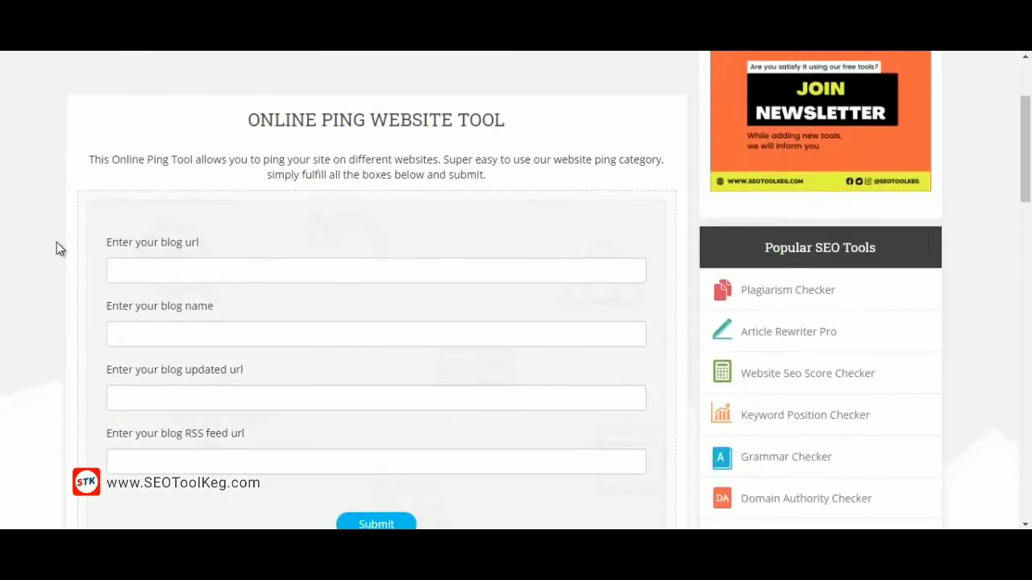
scroll(57, 241, down, 1)
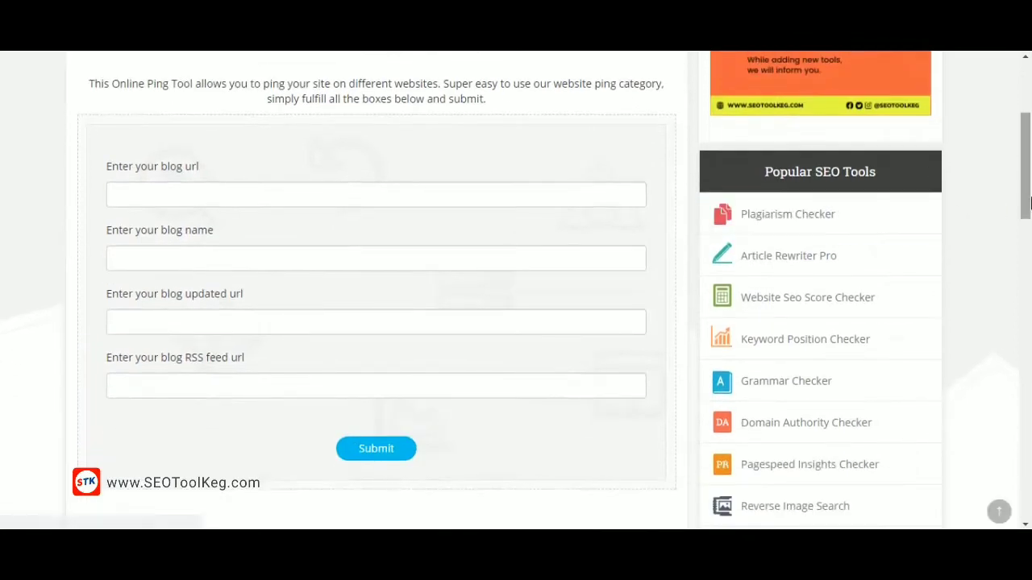
scroll(951, 193, up, 1)
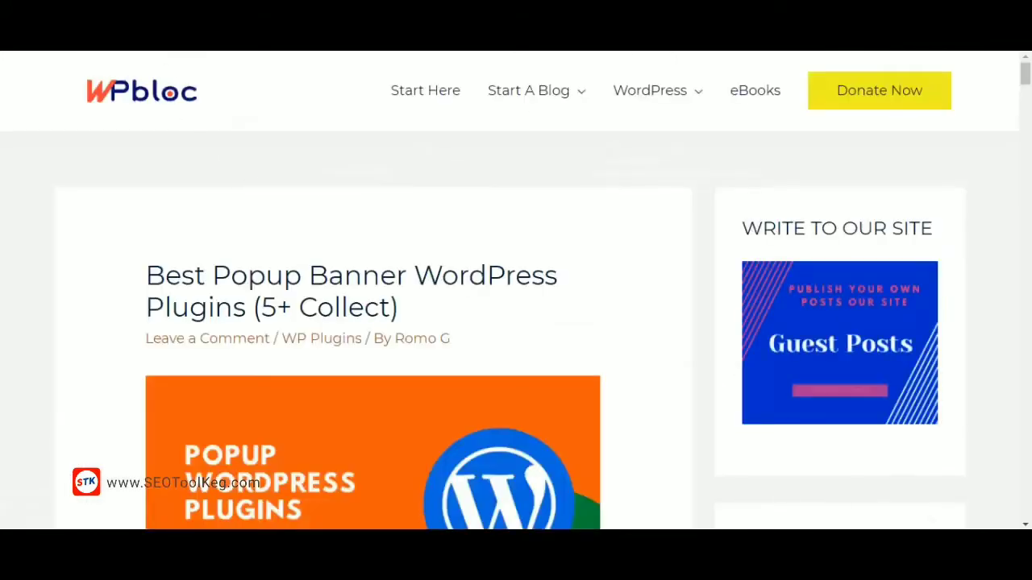
right_click(203, 45)
click(234, 92)
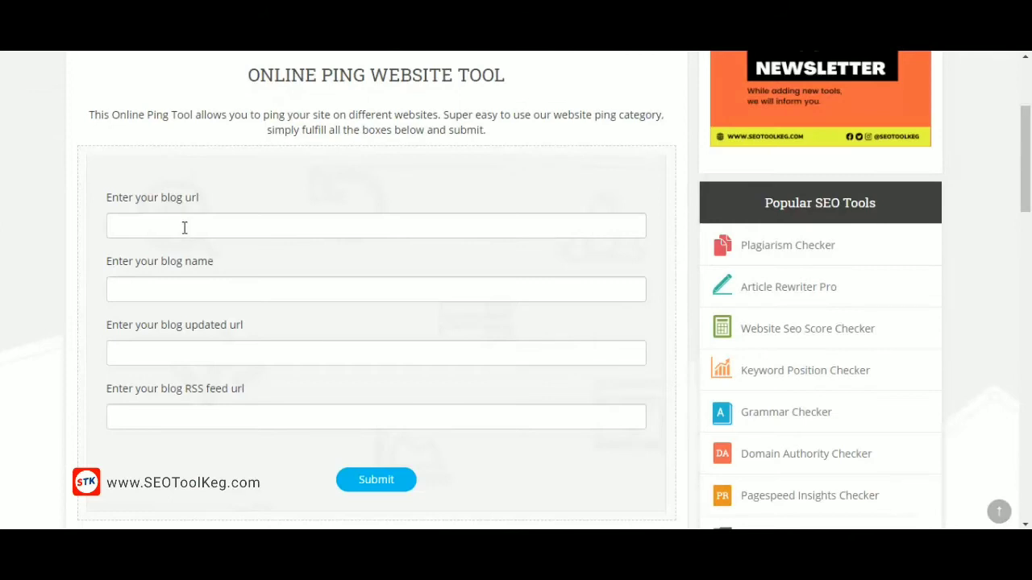
click(185, 229)
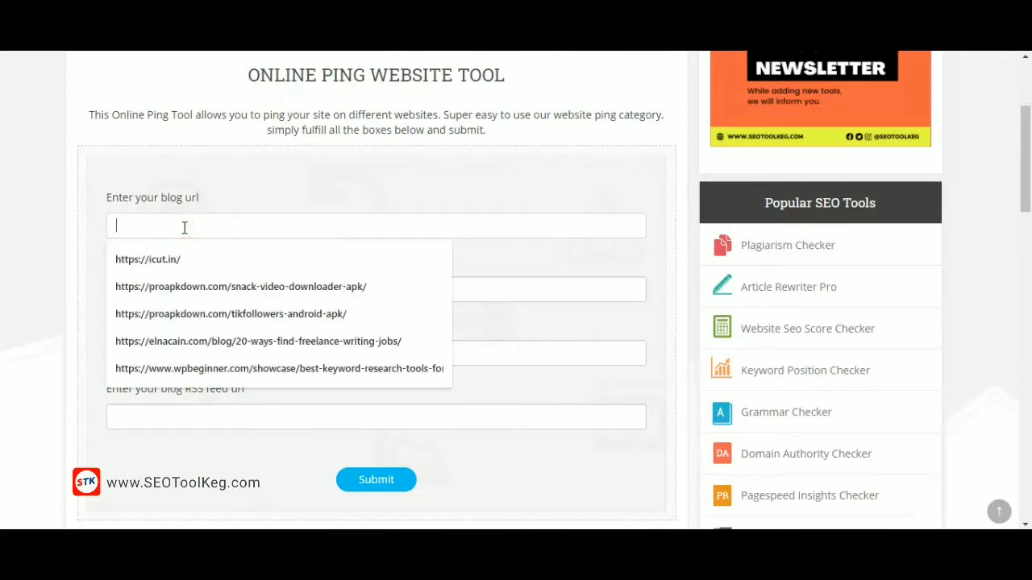
key(ctrl+v)
click(188, 350)
key(ctrl+v)
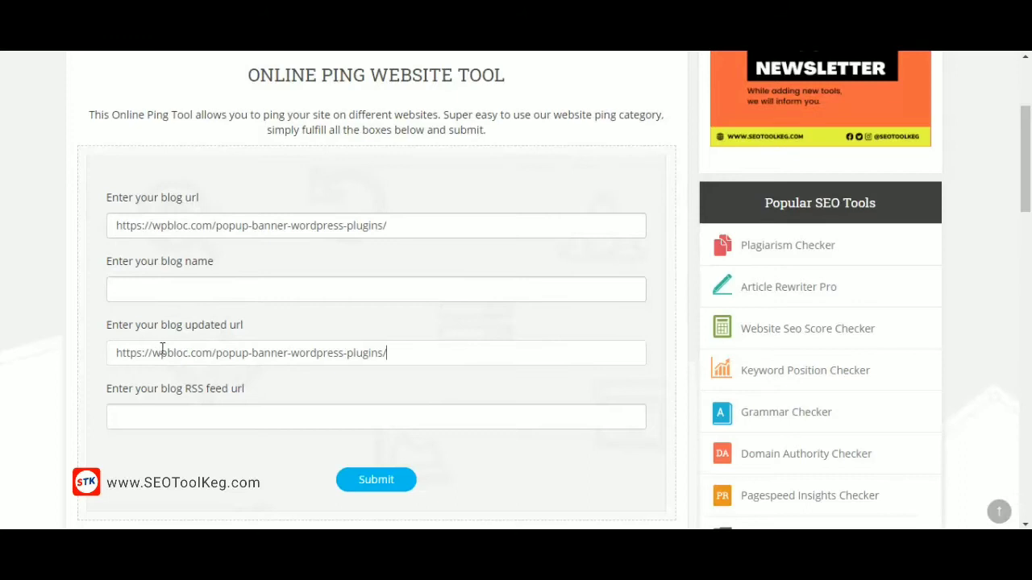
Copy "wpbloc" from the updated URL and enter it as the blog name.
drag(152, 353, 189, 353)
right_click(188, 355)
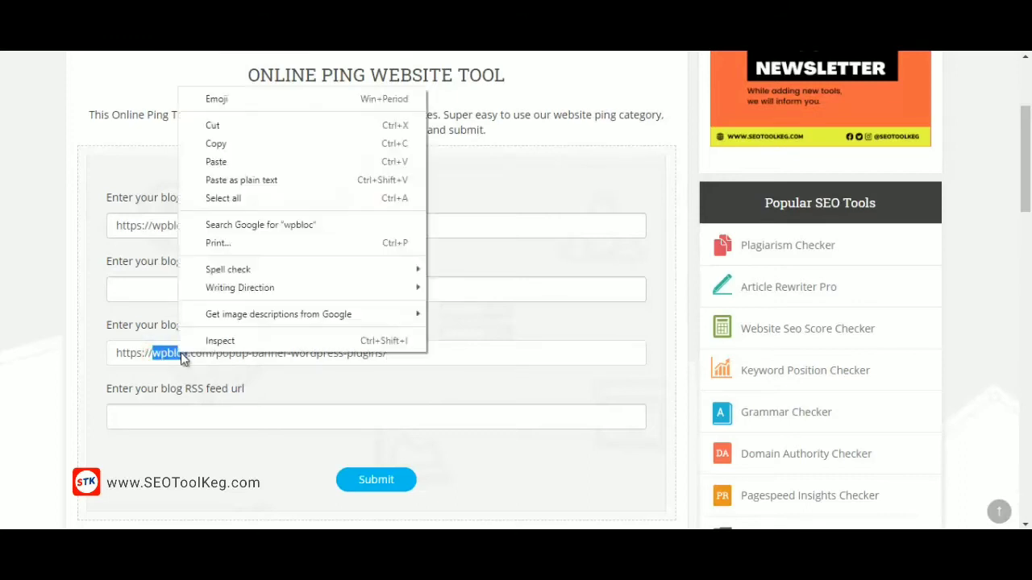
click(214, 144)
click(174, 288)
right_click(179, 288)
click(209, 143)
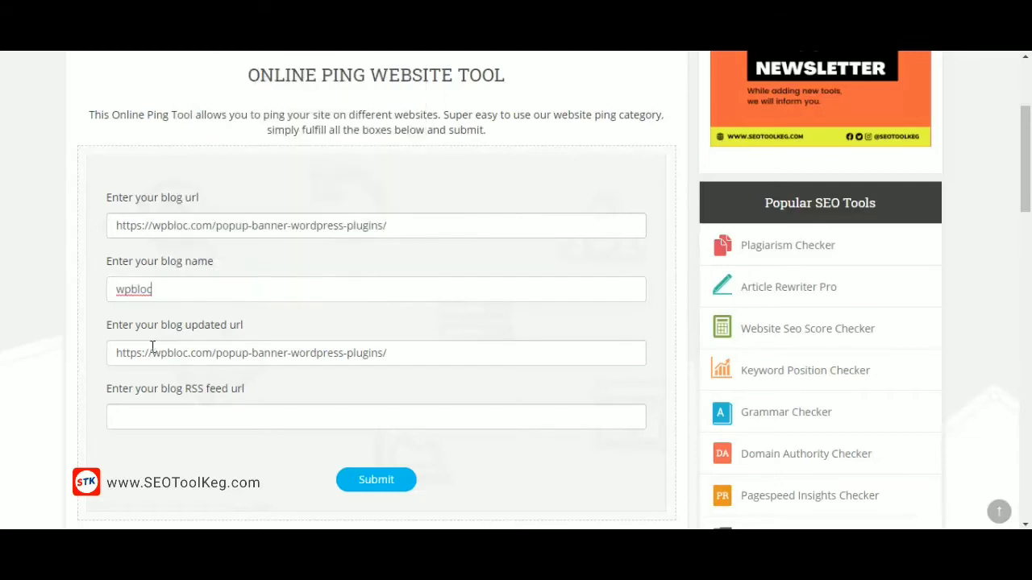
click(216, 352)
drag(216, 352, 117, 356)
right_click(130, 353)
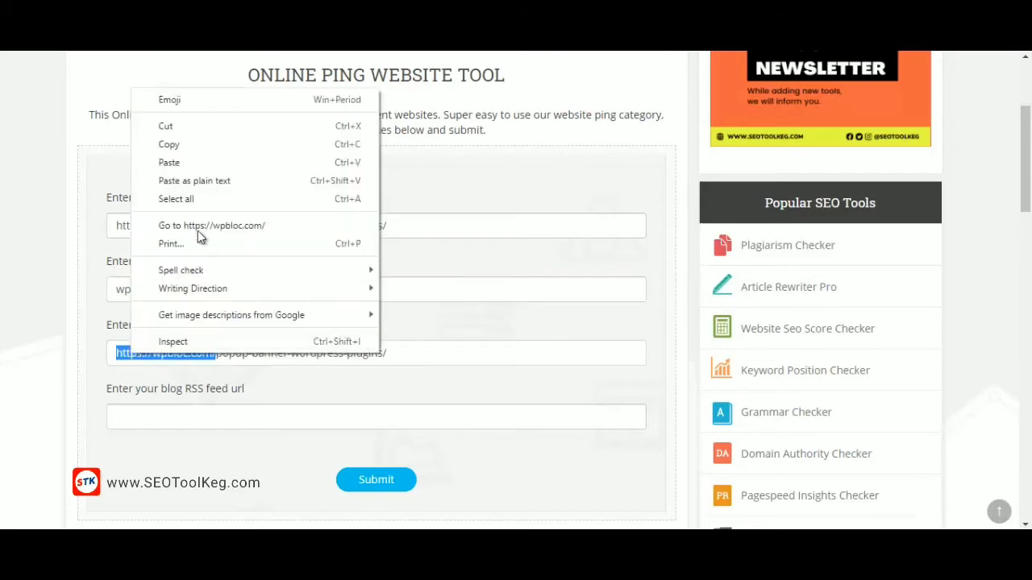
click(173, 146)
click(172, 417)
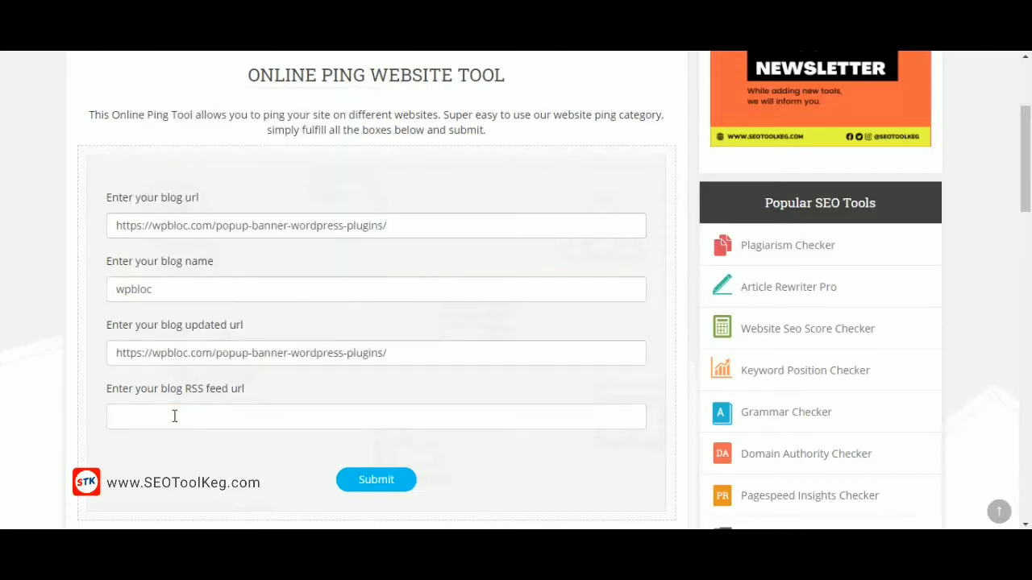
key(ctrl+v)
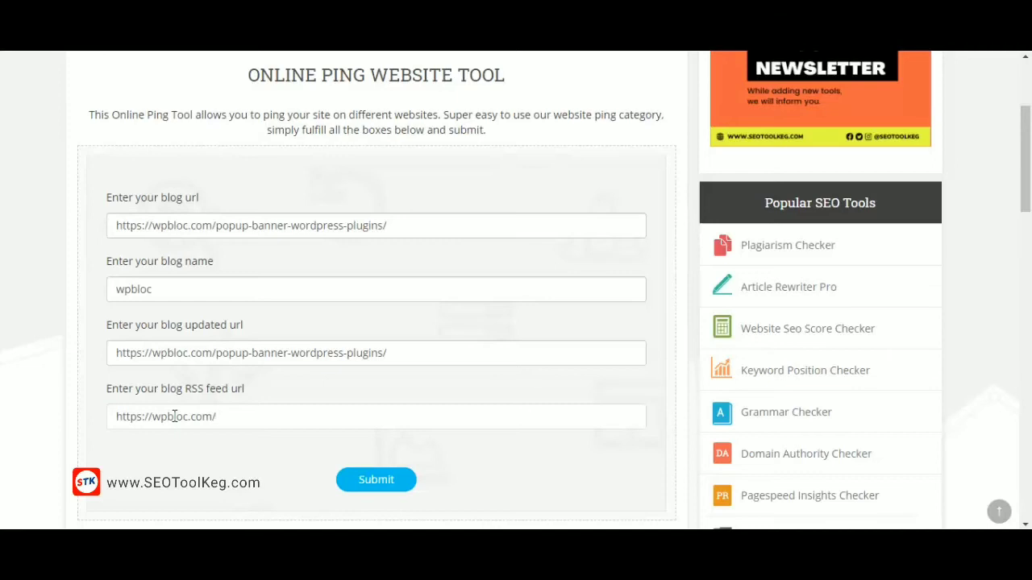
text(rss)
click(381, 482)
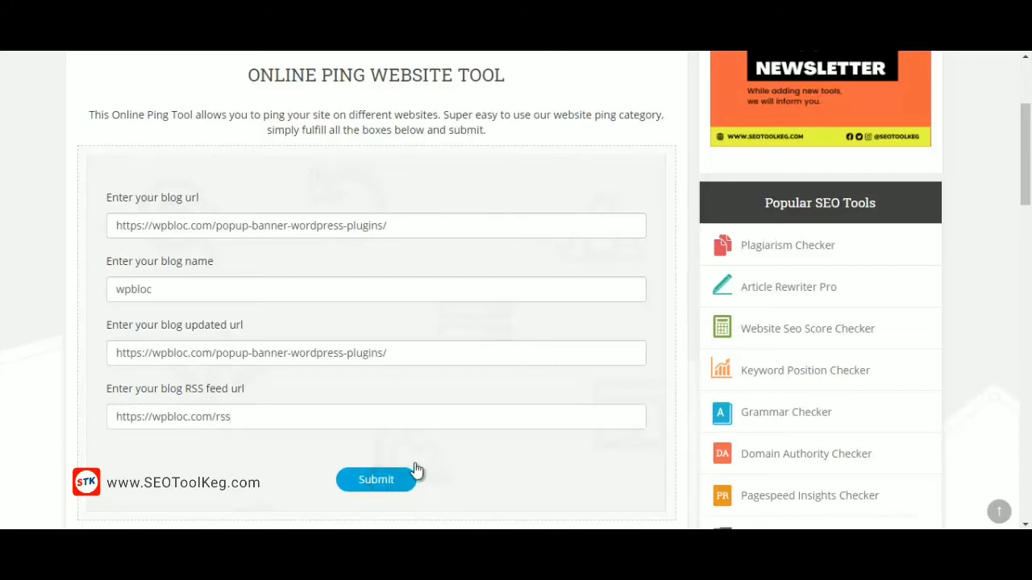
Examine the ping status of every server in the Ping Server List, from the first entry to the last.
scroll(387, 371, down, 2)
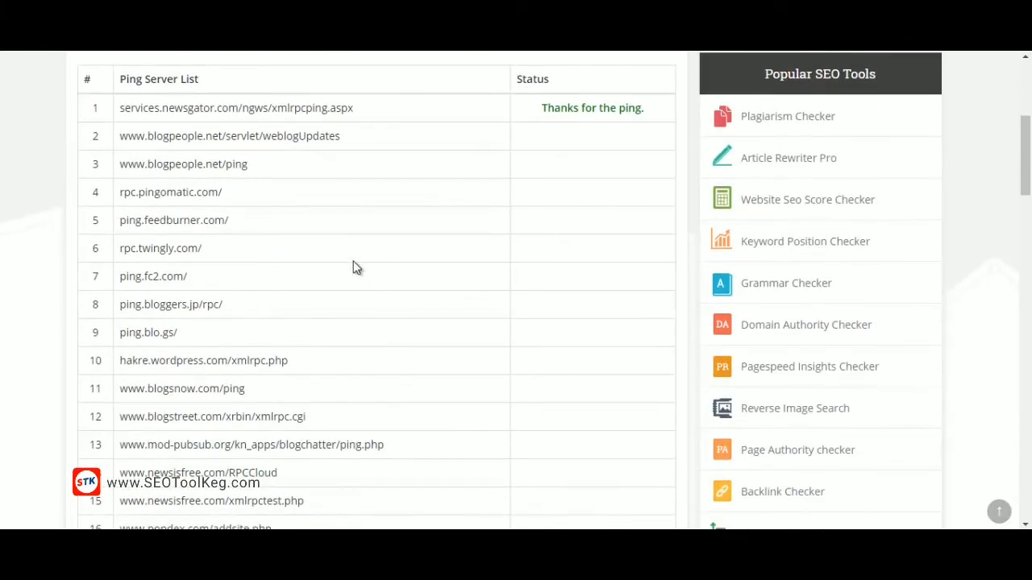
scroll(355, 268, up, 1)
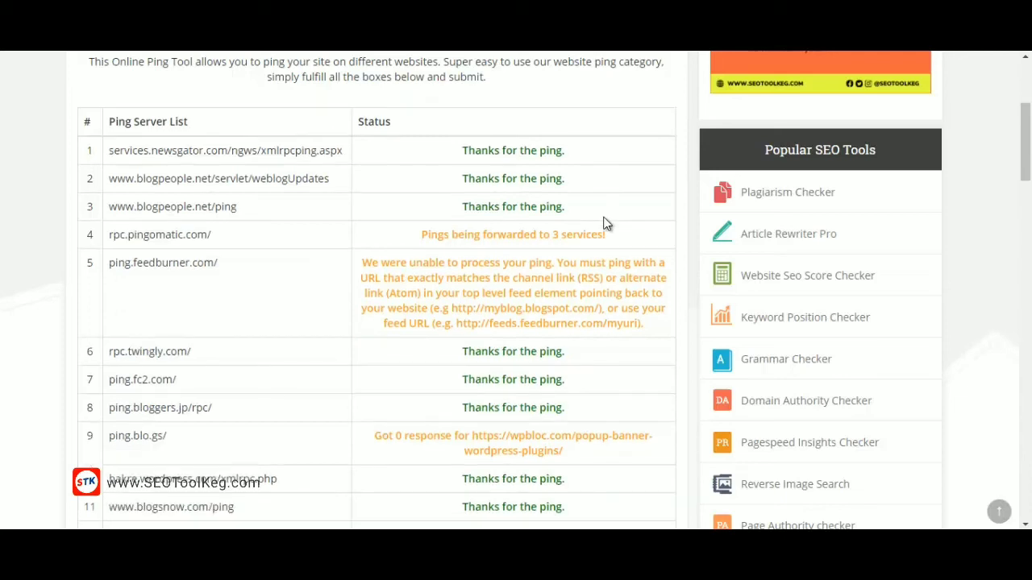
scroll(606, 223, up, 2)
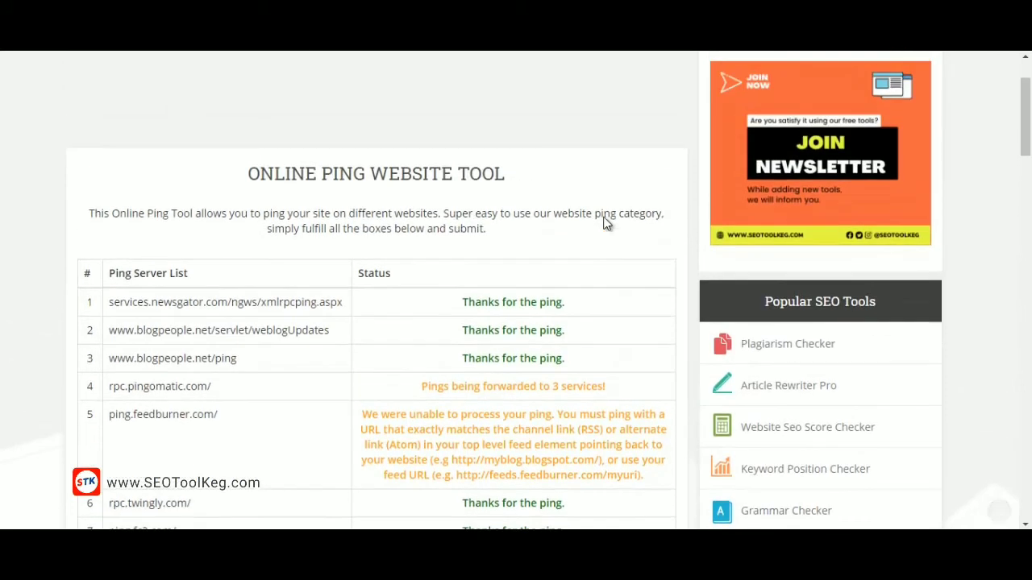
scroll(606, 224, down, 3)
scroll(606, 223, down, 5)
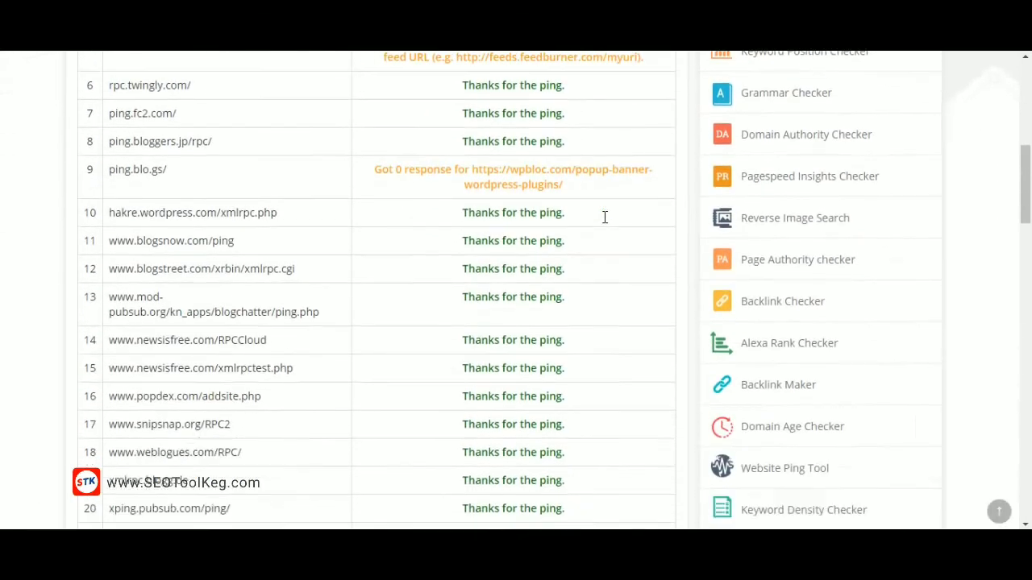
scroll(606, 223, down, 3)
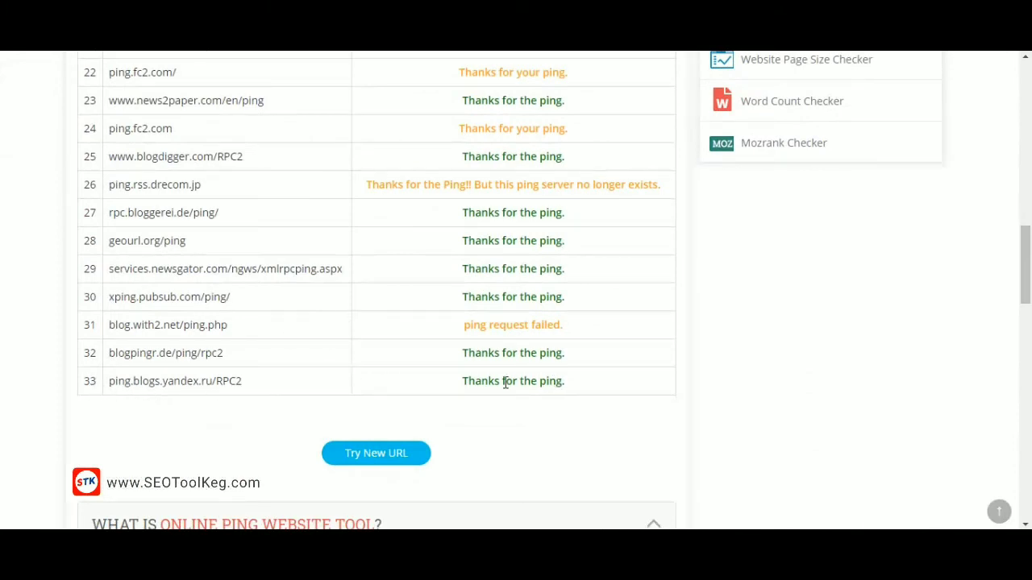
scroll(580, 355, up, 10)
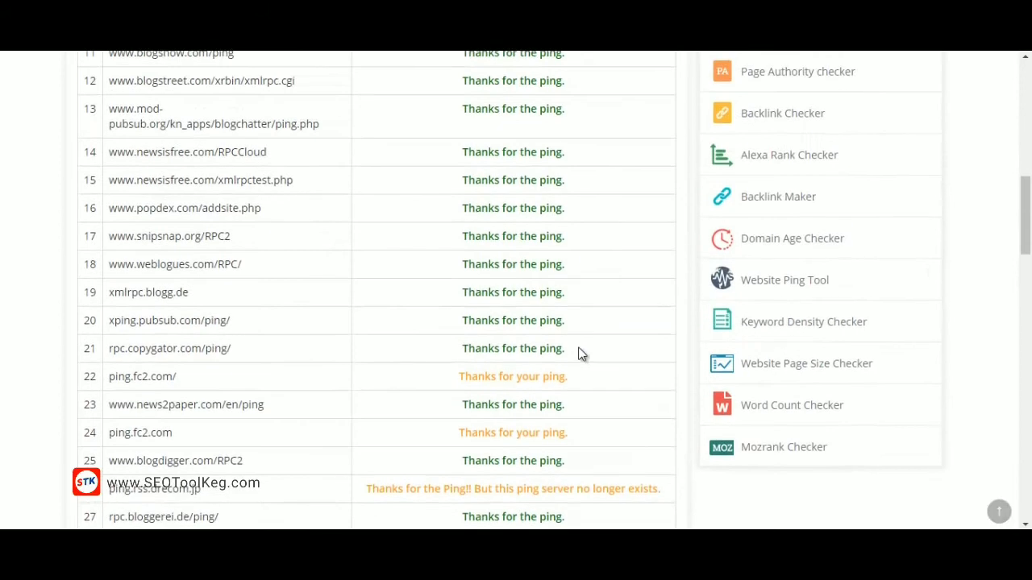
scroll(580, 355, up, 3)
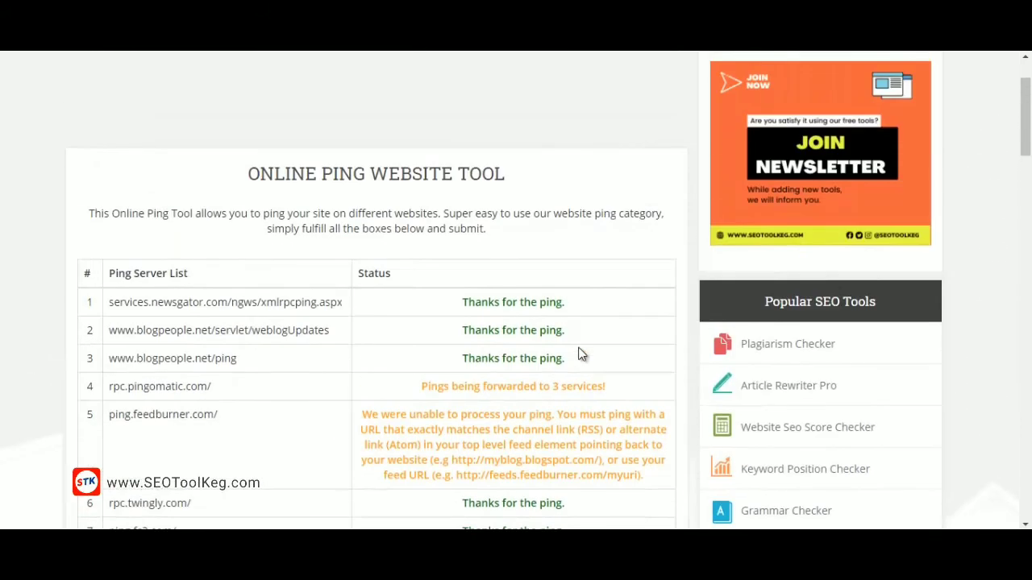
drag(460, 302, 597, 303)
click(544, 301)
scroll(589, 288, down, 2)
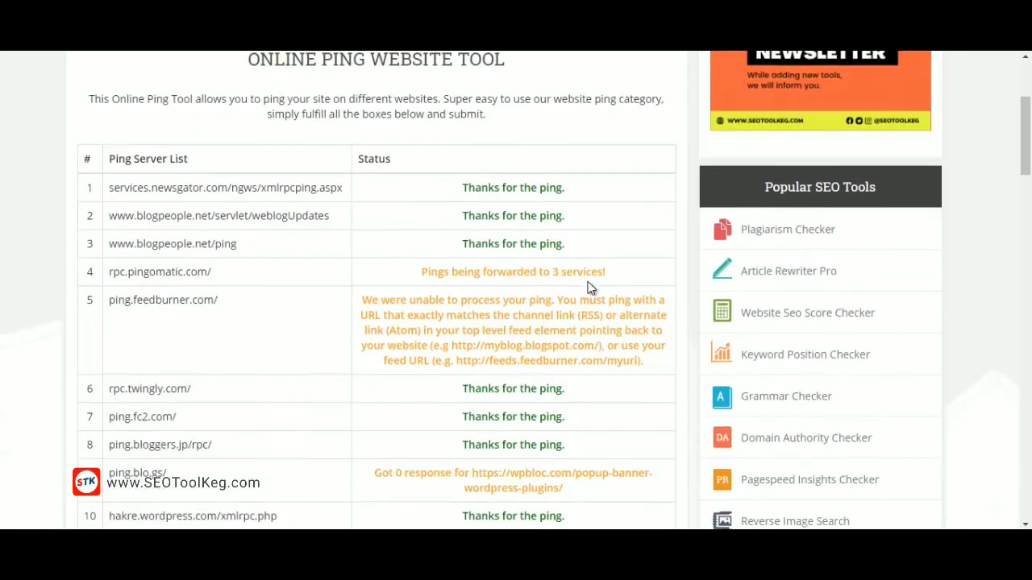
scroll(588, 281, down, 2)
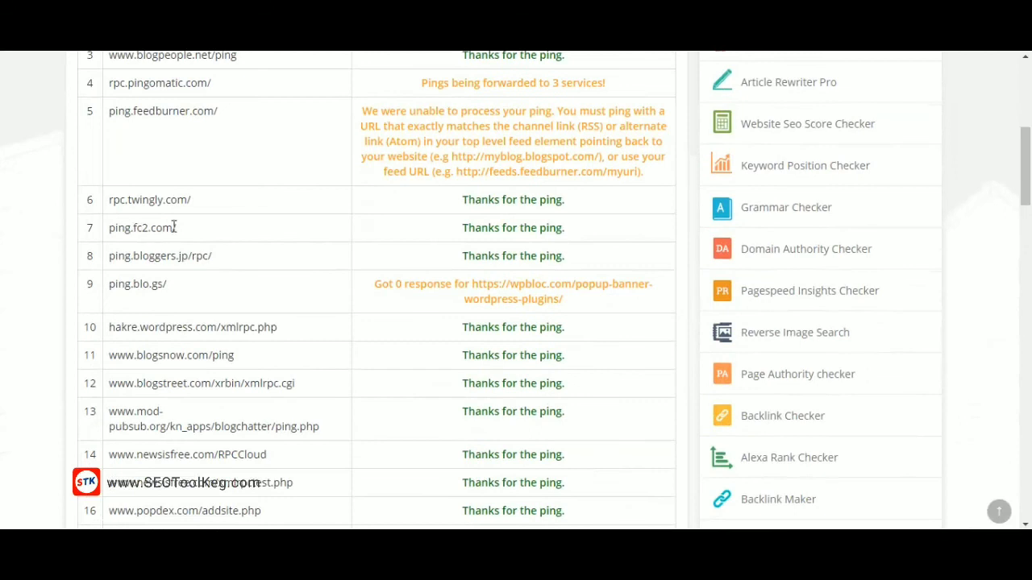
scroll(281, 242, down, 7)
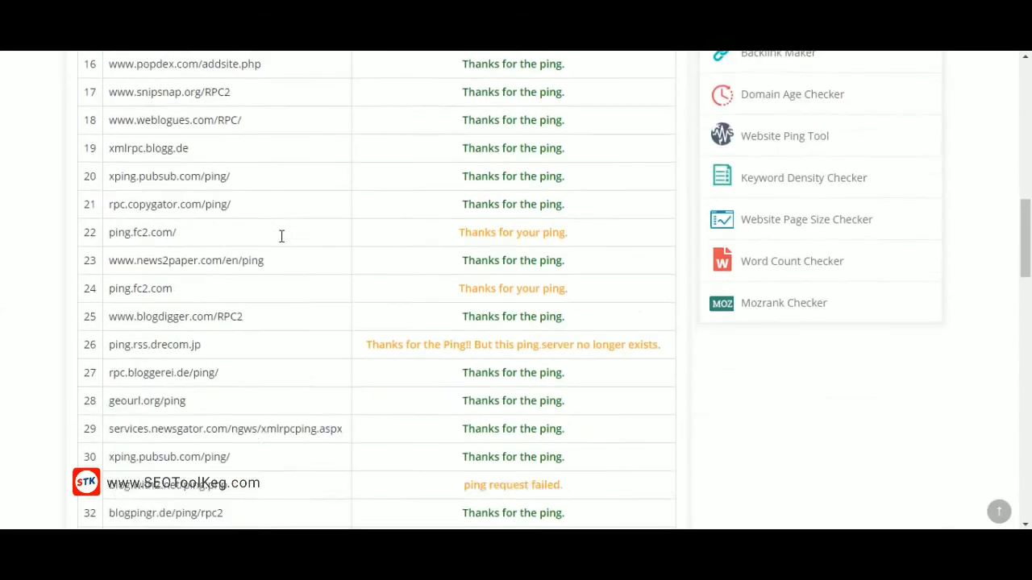
scroll(281, 235, down, 1)
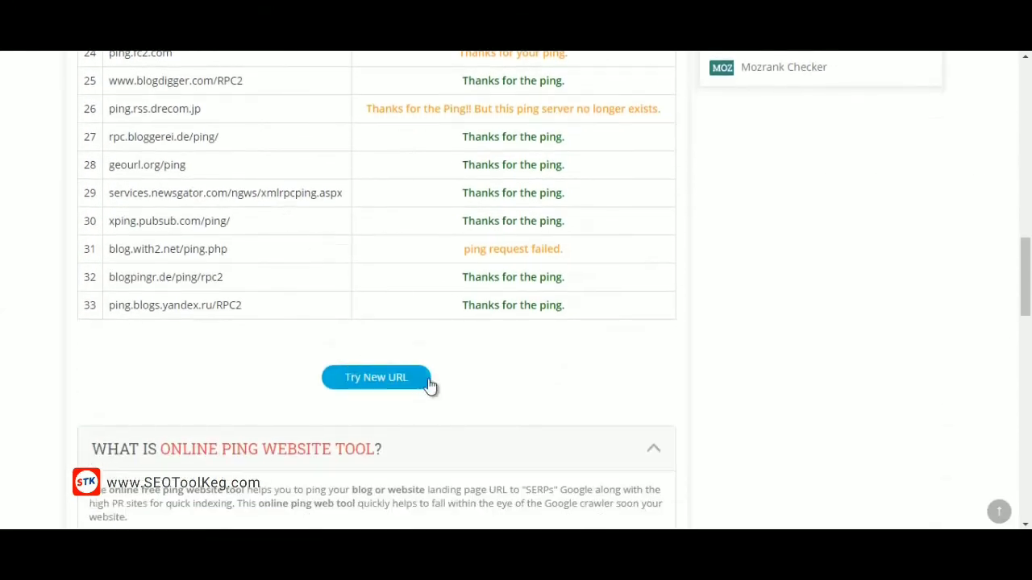